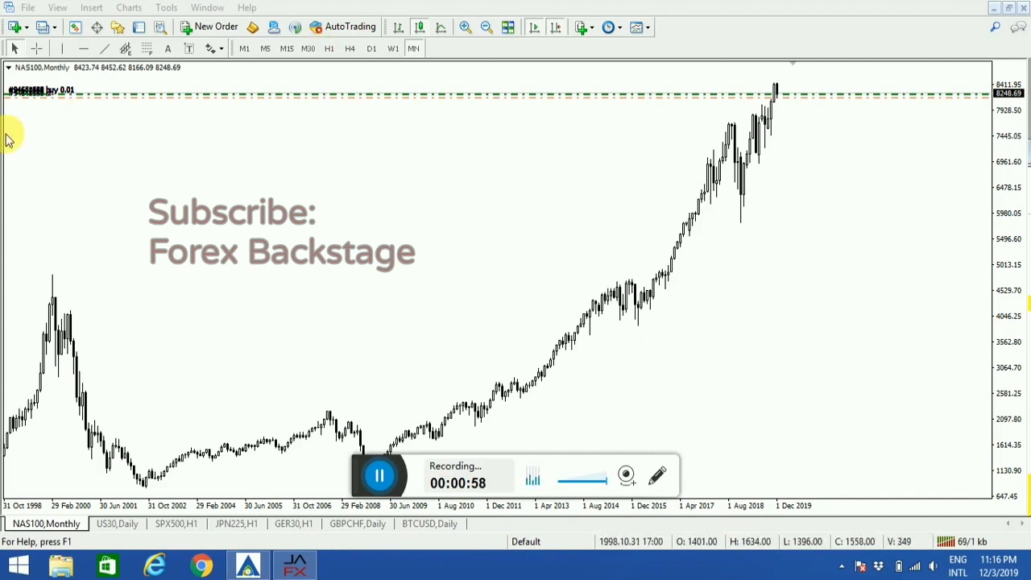
# Measure the monthly NAS100 climb from about 2013 to the late-2019 high, and the sharp pullback from the 2018 peak
pyautogui.click(36, 48)
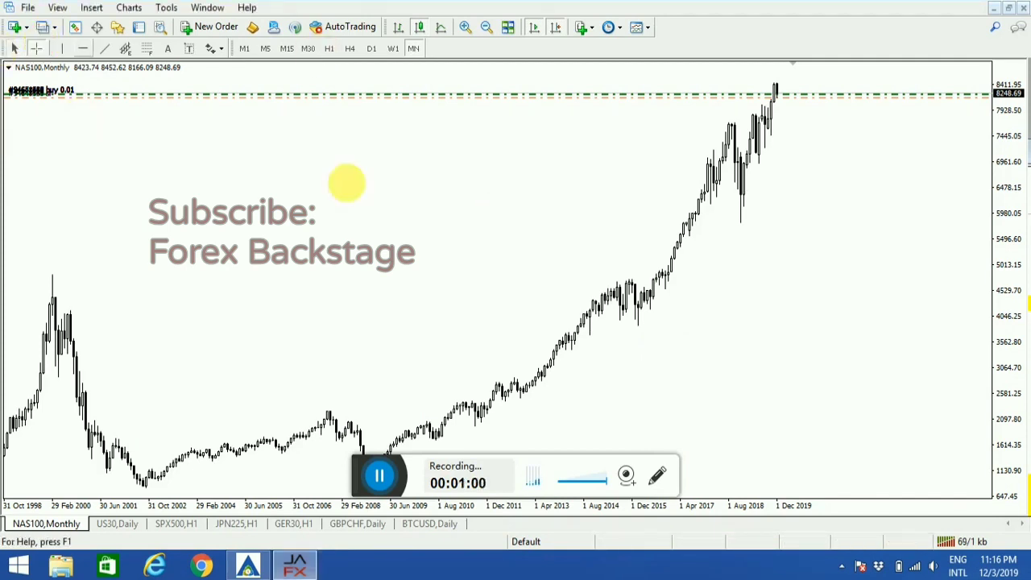
pyautogui.moveTo(533, 394); pyautogui.dragTo(775, 104)
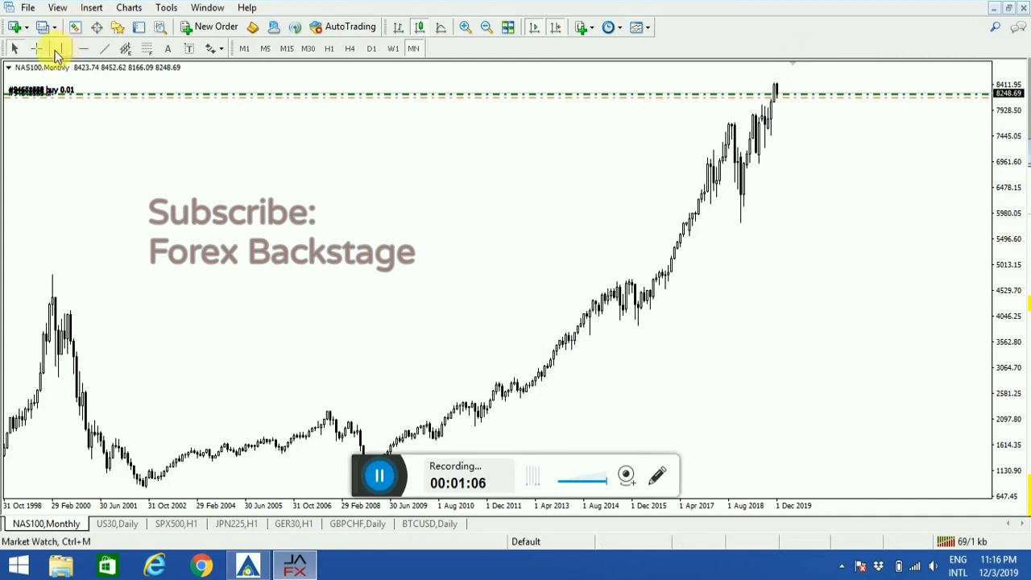
pyautogui.click(35, 48)
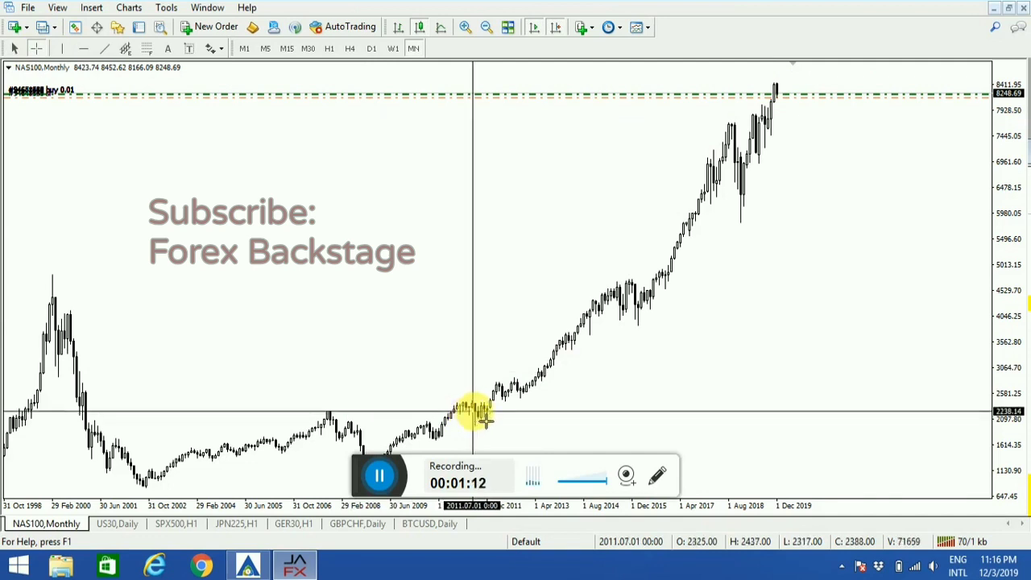
pyautogui.moveTo(477, 413)
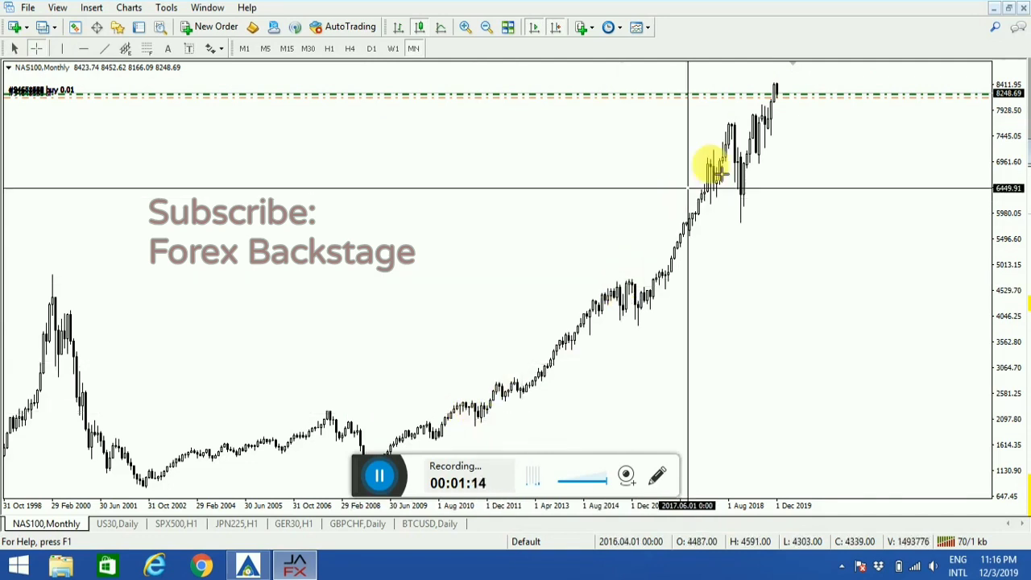
pyautogui.moveTo(734, 131); pyautogui.dragTo(755, 223)
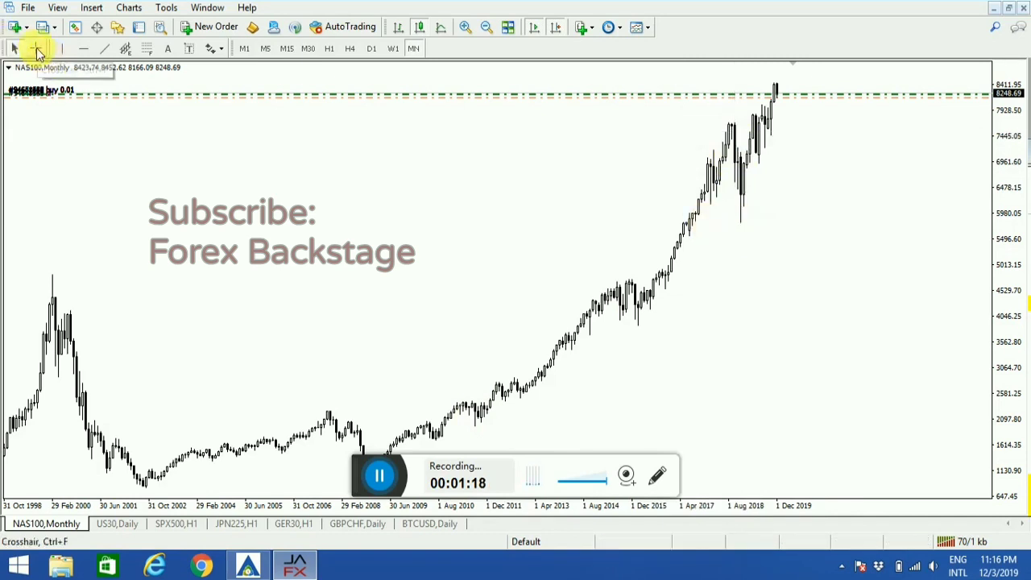
# Measure the full monthly rally from the 2002 low to the 2019 high, and again the part starting around 2012
pyautogui.click(37, 47)
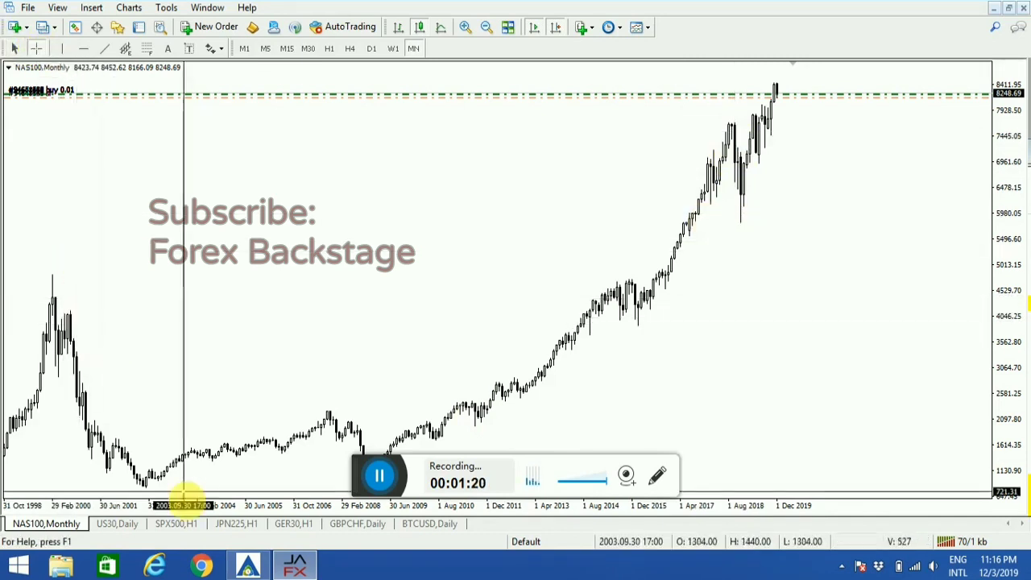
pyautogui.moveTo(151, 485); pyautogui.dragTo(762, 87)
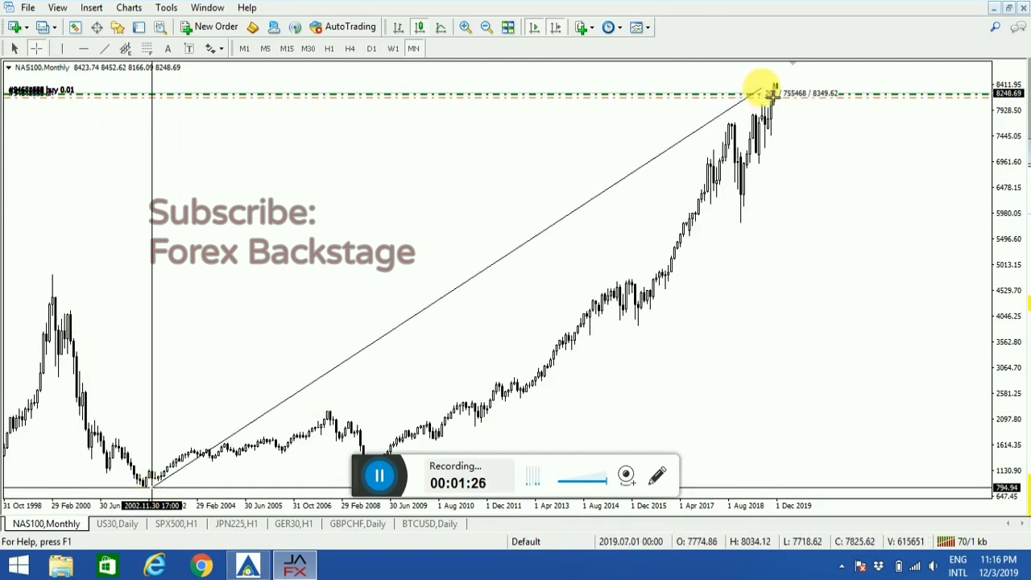
pyautogui.moveTo(771, 93); pyautogui.dragTo(761, 88)
pyautogui.click(34, 47)
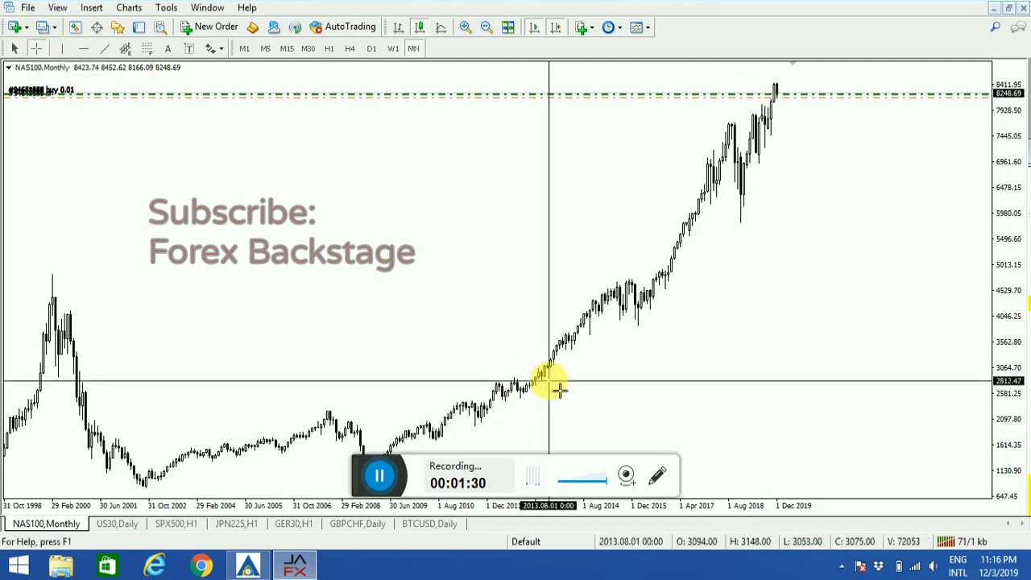
pyautogui.moveTo(520, 403); pyautogui.dragTo(785, 82)
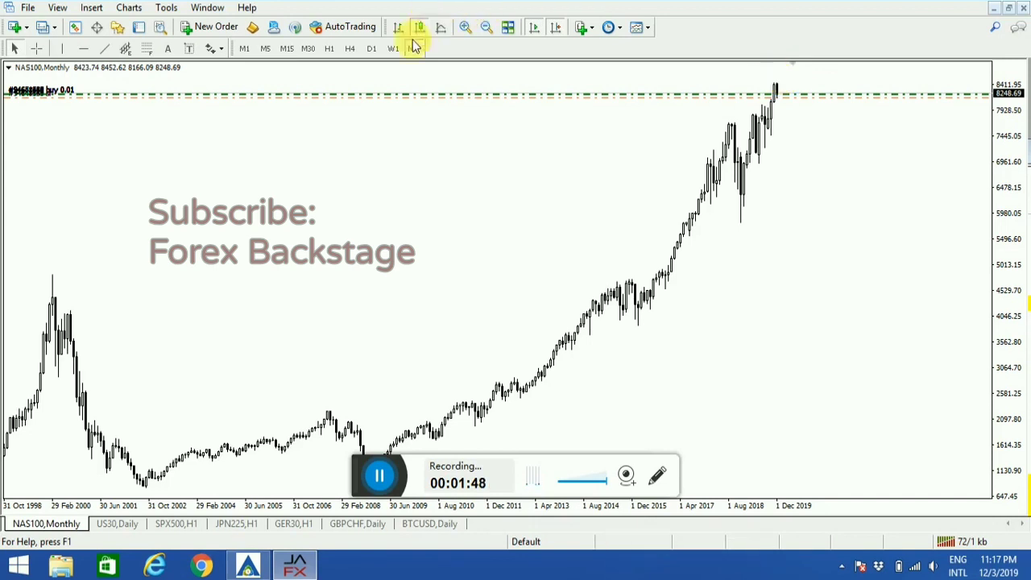
# Switch the NAS100 chart to the daily timeframe
pyautogui.click(373, 49)
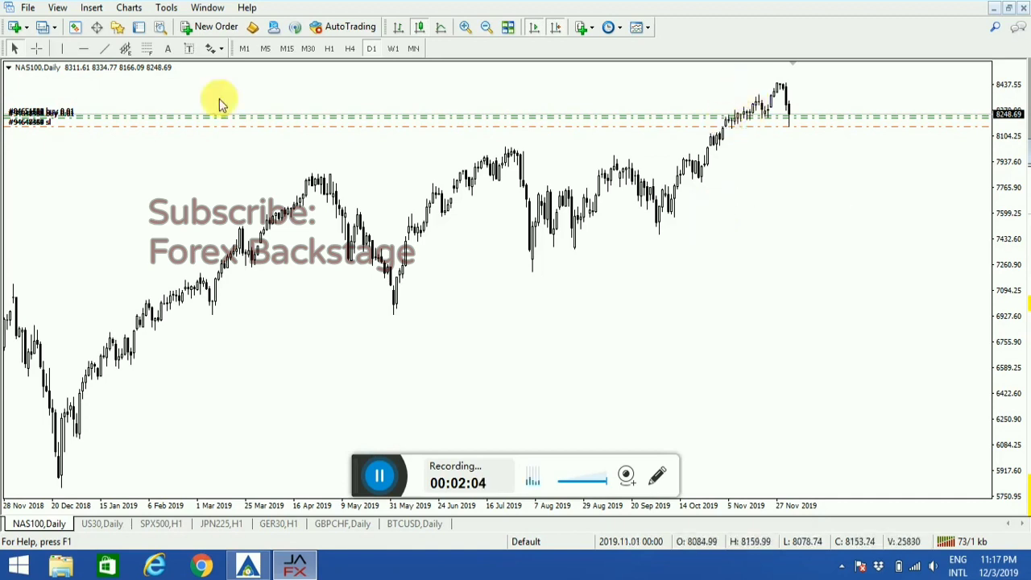
pyautogui.click(91, 8)
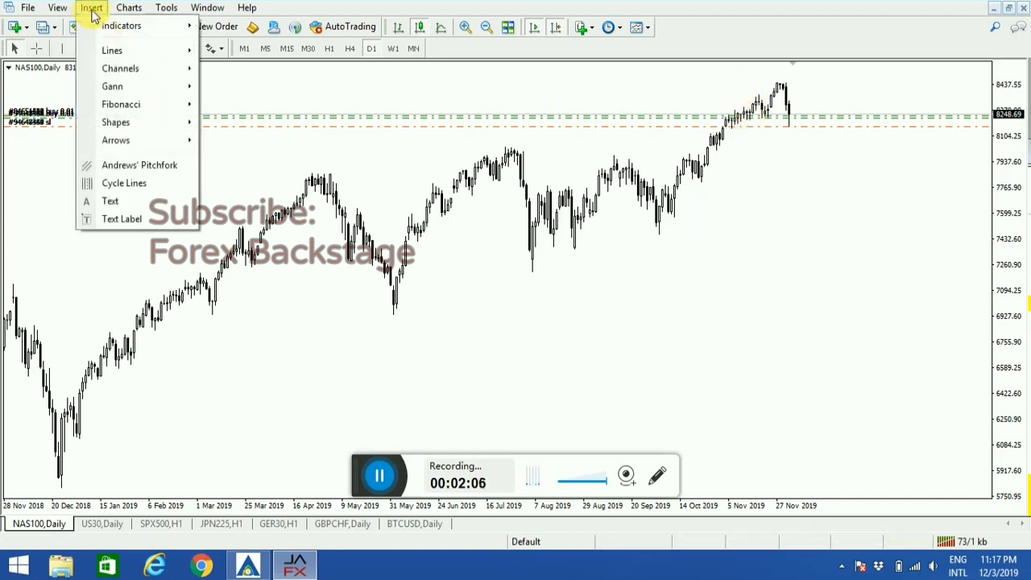
pyautogui.moveTo(145, 123)
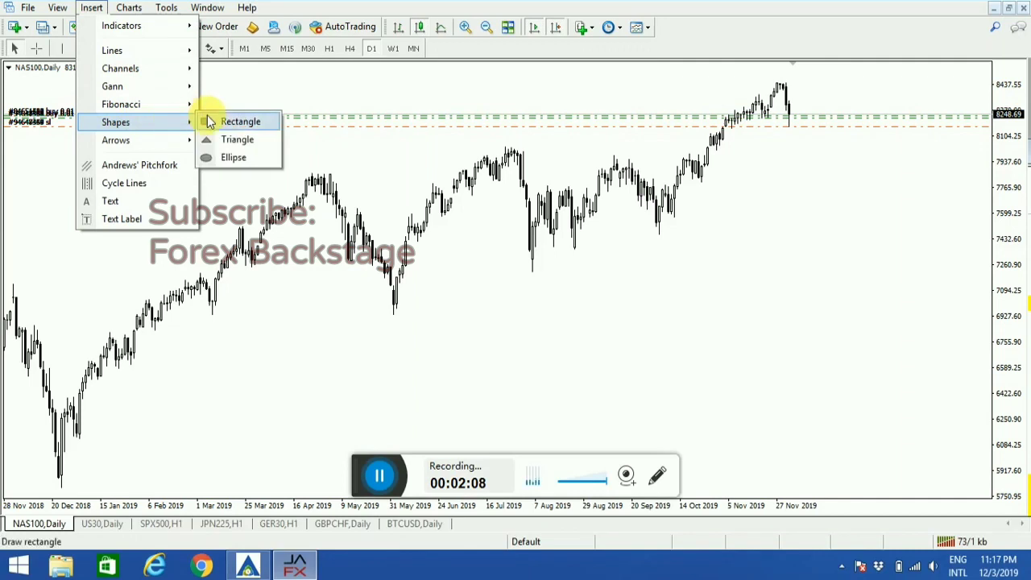
pyautogui.click(203, 118)
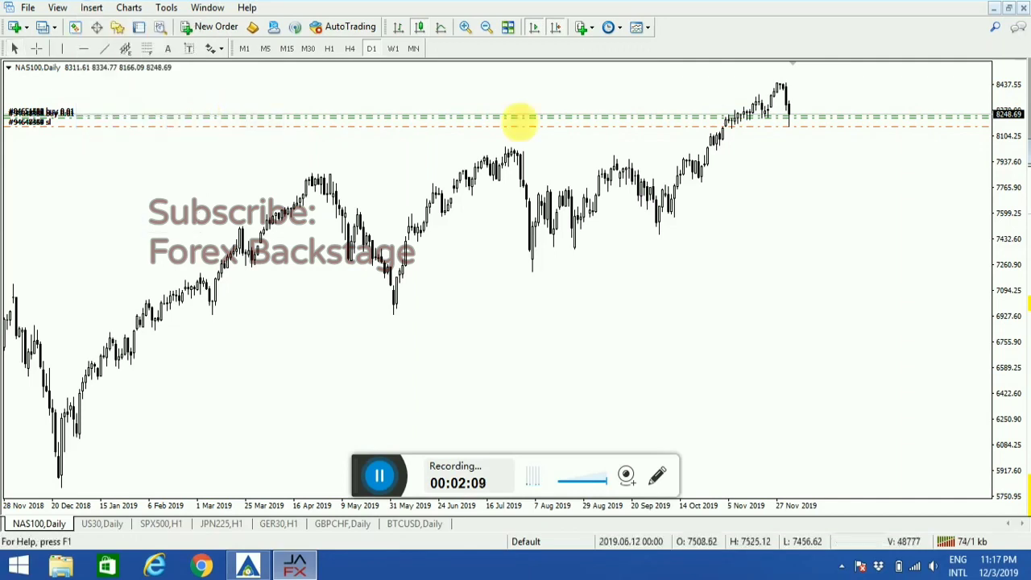
pyautogui.rightClick(721, 145)
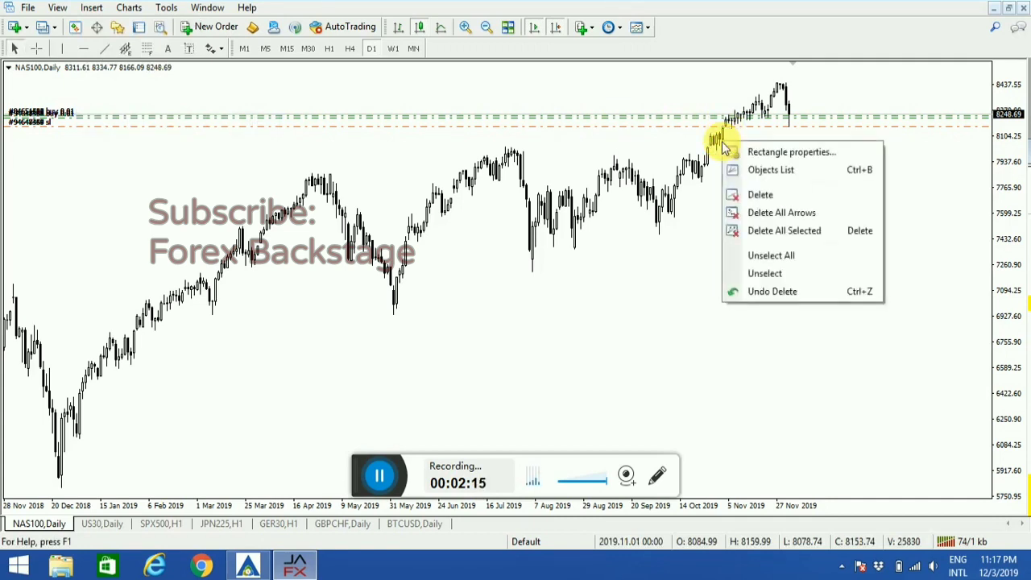
pyautogui.click(753, 196)
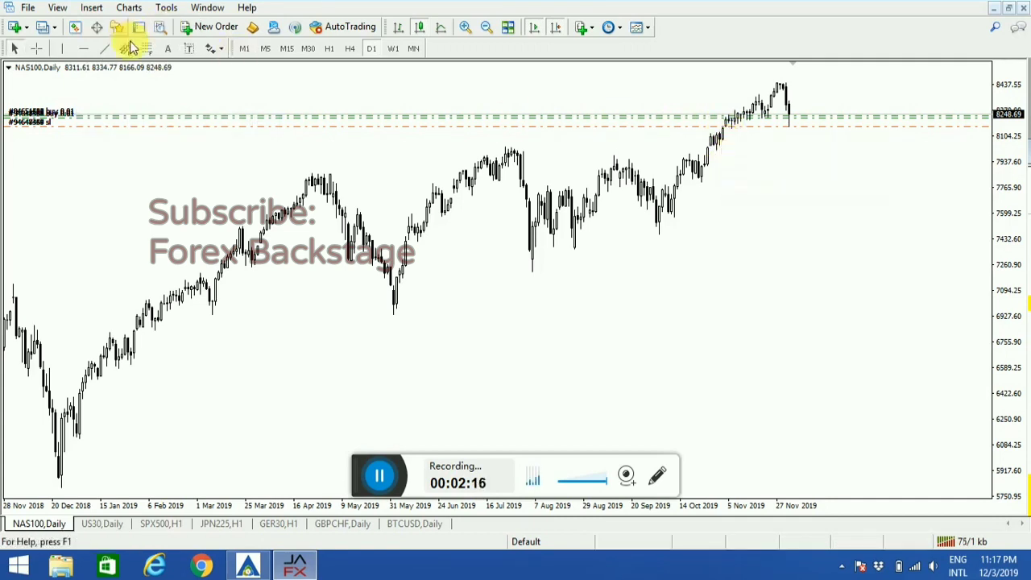
# Draw a Fibonacci retracement on the daily chart from the 2 December 2019 high down to just below the latest low
pyautogui.click(147, 48)
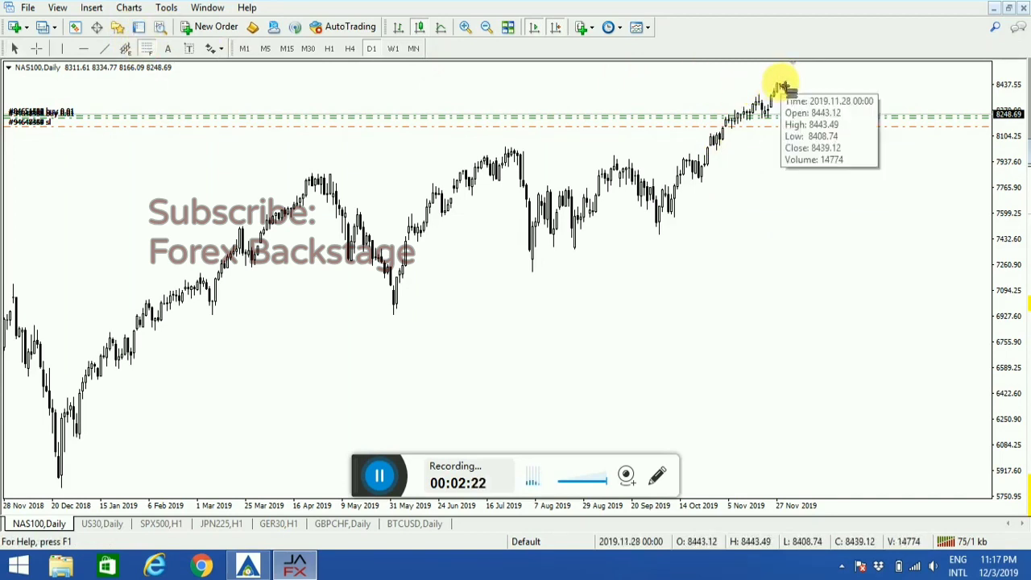
pyautogui.moveTo(779, 84); pyautogui.dragTo(605, 131)
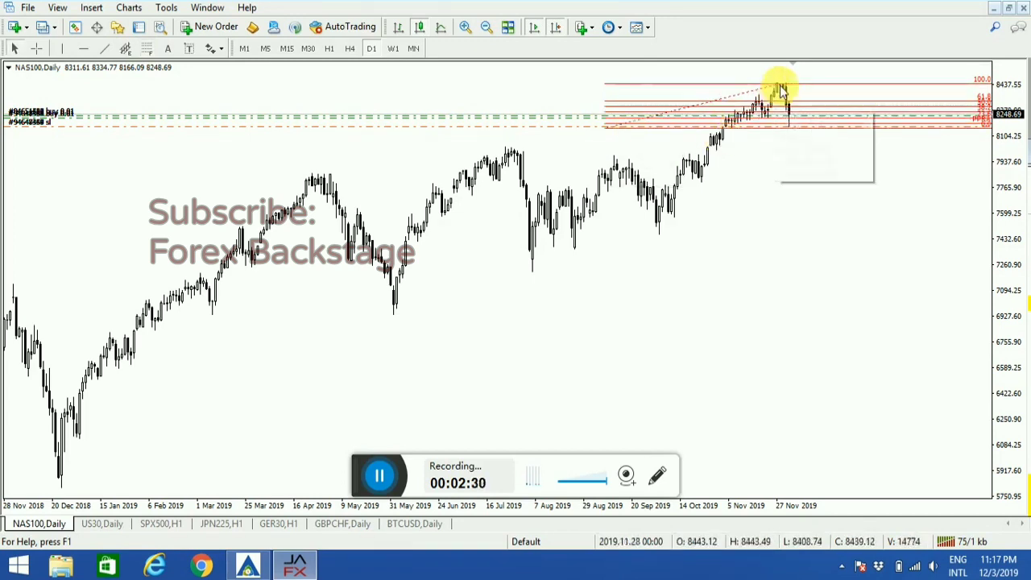
pyautogui.moveTo(780, 90); pyautogui.dragTo(788, 89)
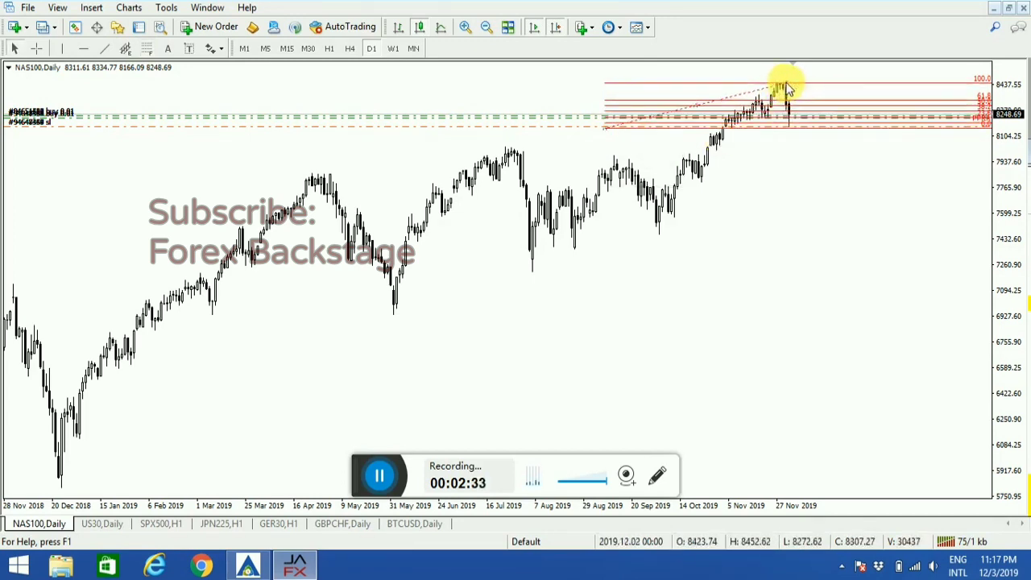
# Draw a rectangle zone from early November 2019 to the chart's right edge, from about 8189 down to the base of the Fibonacci
pyautogui.click(91, 8)
pyautogui.moveTo(153, 122)
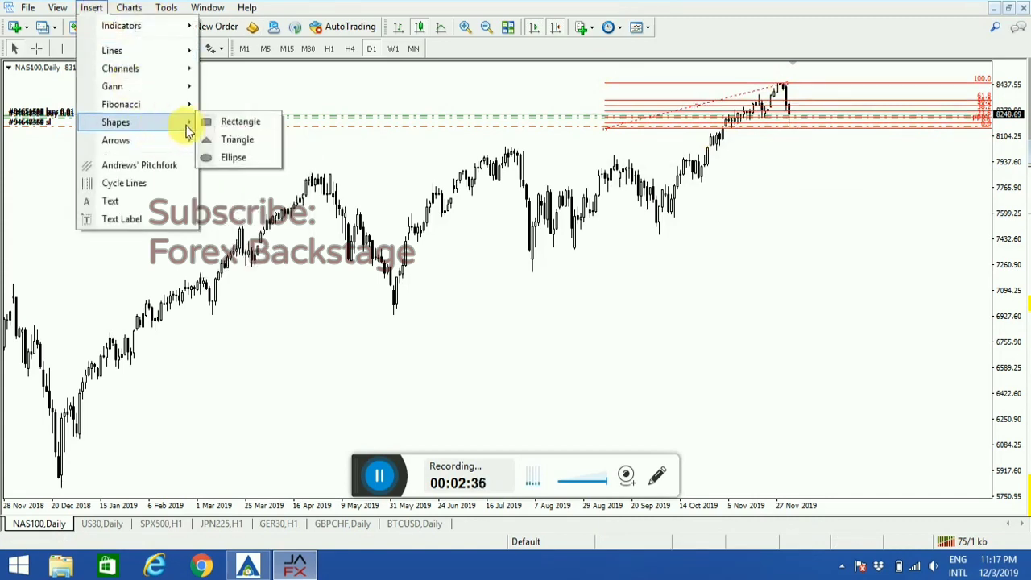
pyautogui.click(213, 125)
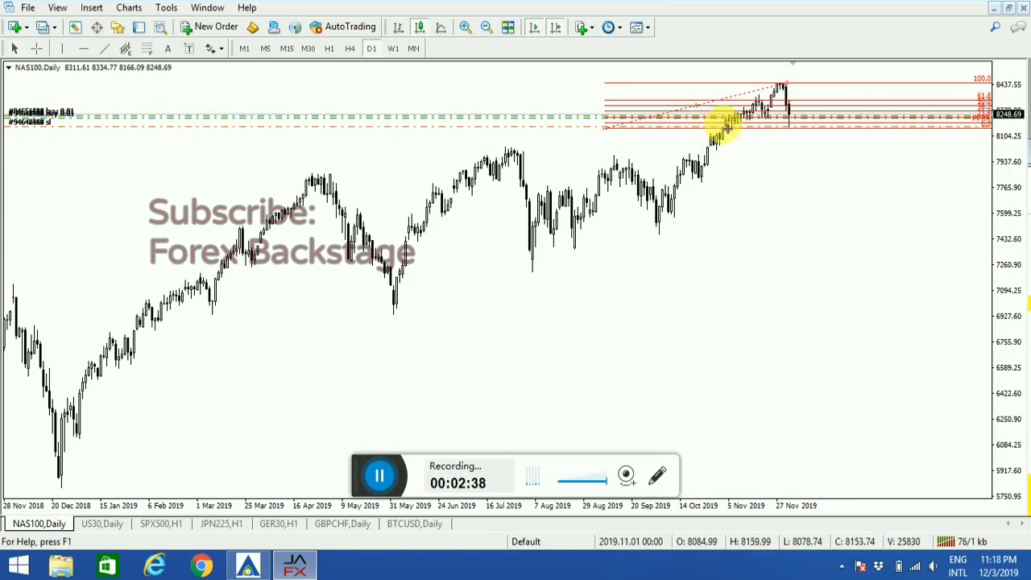
pyautogui.moveTo(728, 120); pyautogui.dragTo(1000, 132)
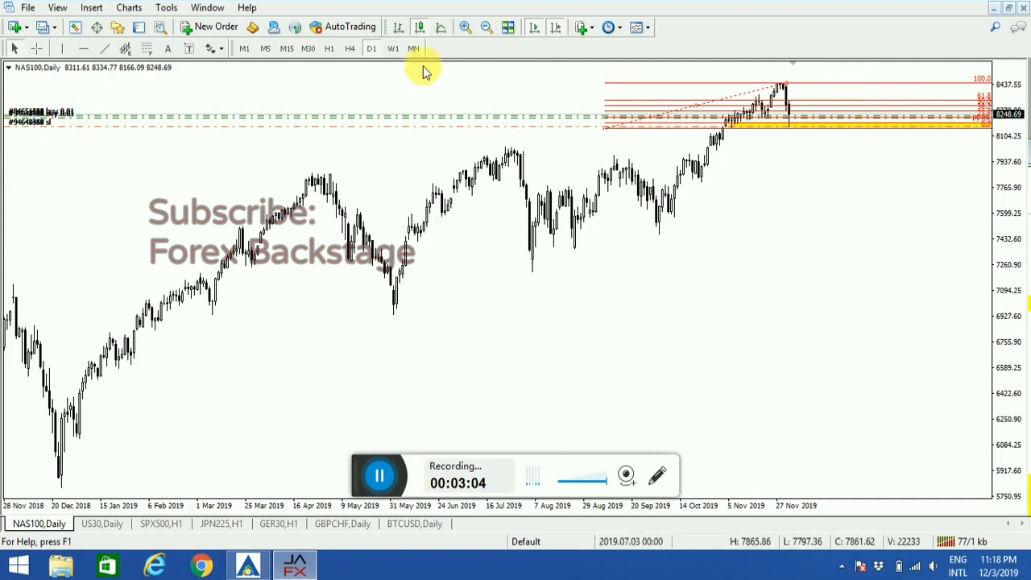
# On the H1 chart, lower the Fibonacci's 100 level to about 8335 and place a horizontal line on the PPRA level at 8174.30
pyautogui.click(330, 49)
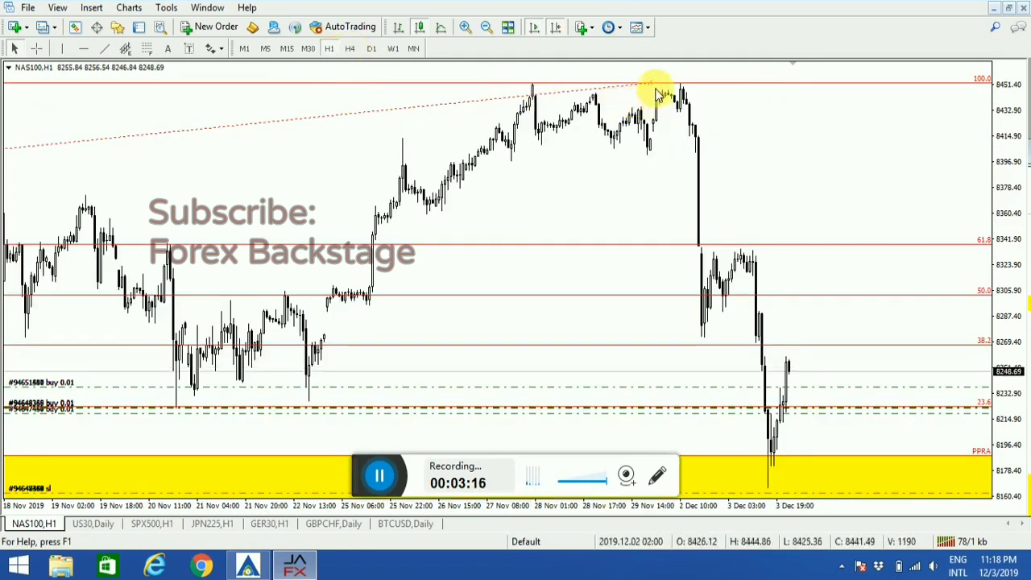
pyautogui.moveTo(652, 84); pyautogui.dragTo(689, 255)
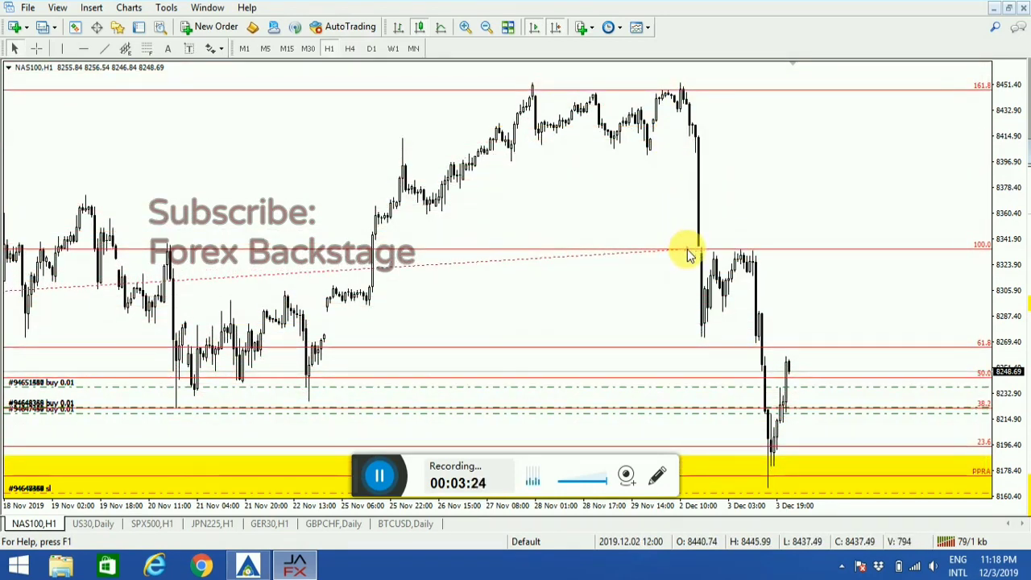
pyautogui.click(94, 50)
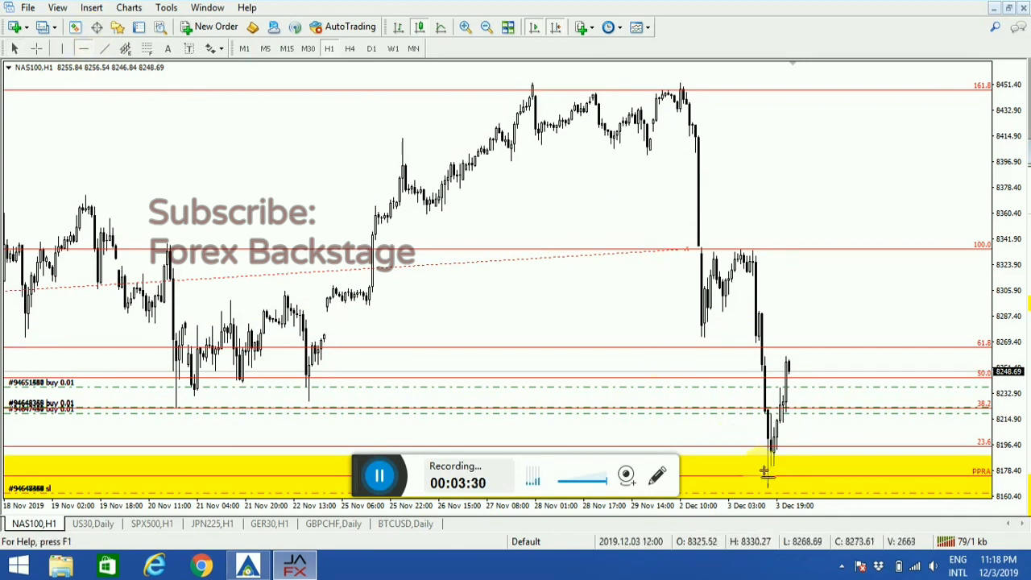
pyautogui.click(776, 477)
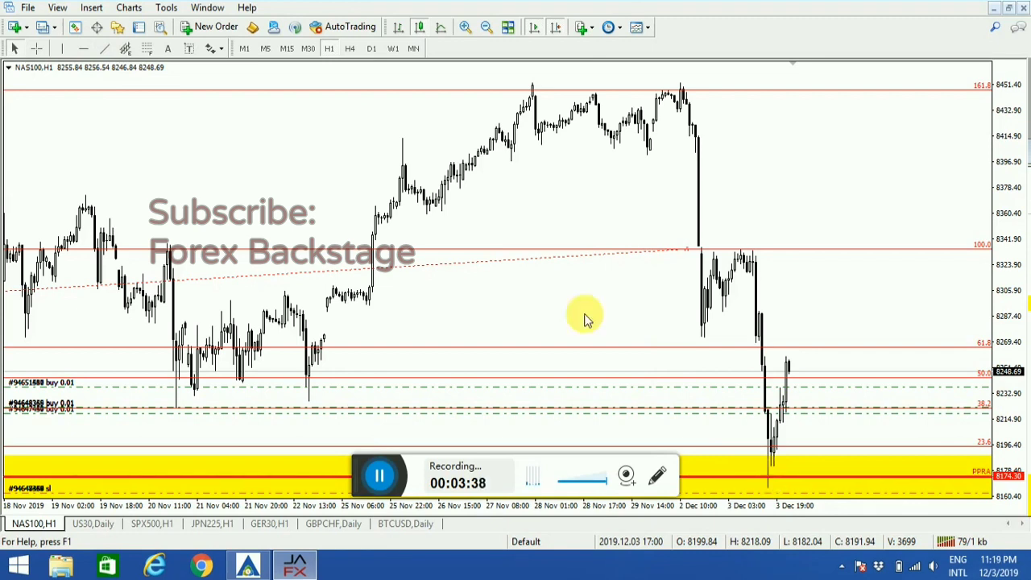
# Switch the chart to the M15 timeframe and add a horizontal line at 8201.26 through the 3 December consolidation
pyautogui.click(267, 53)
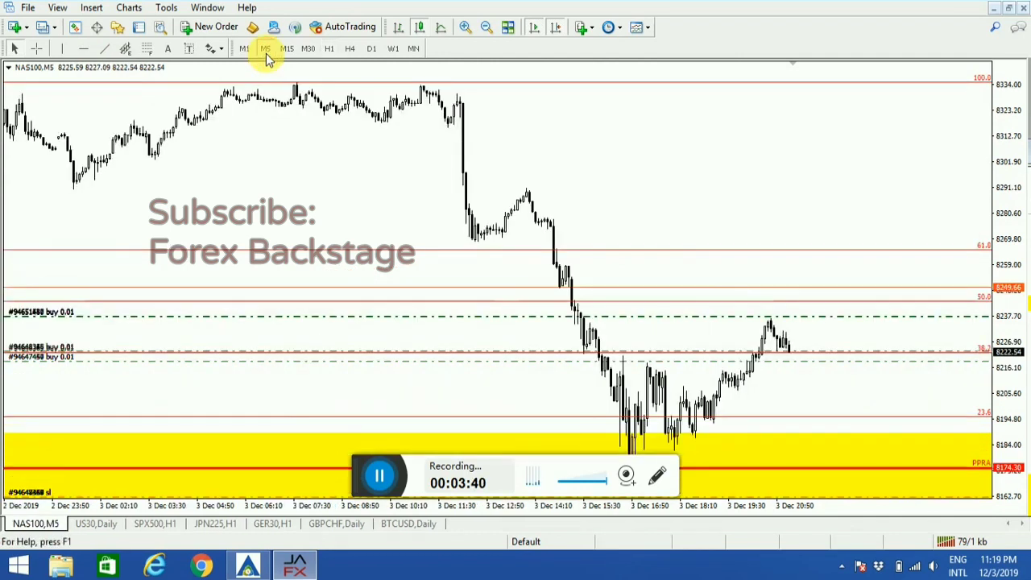
pyautogui.click(289, 54)
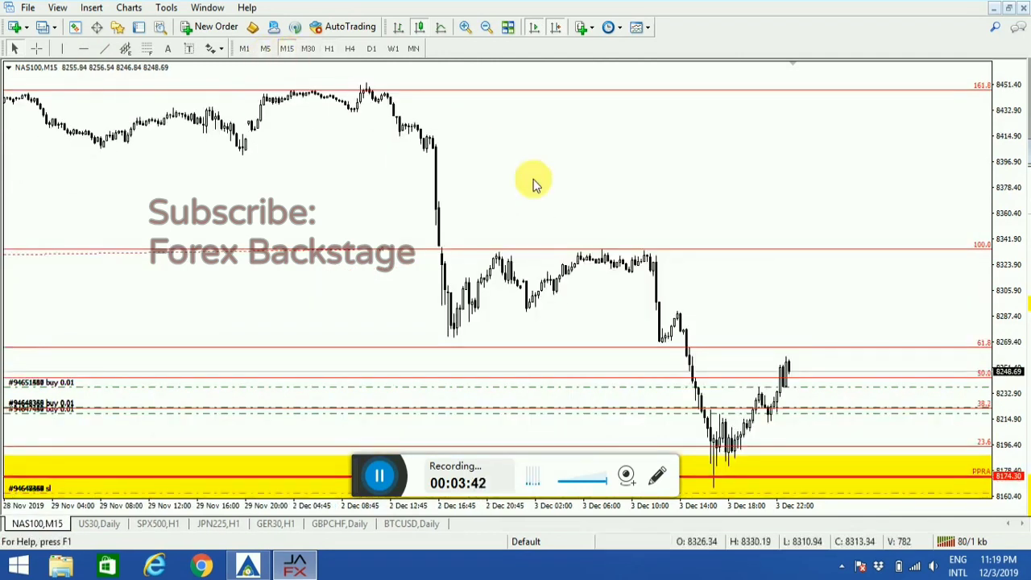
pyautogui.click(36, 49)
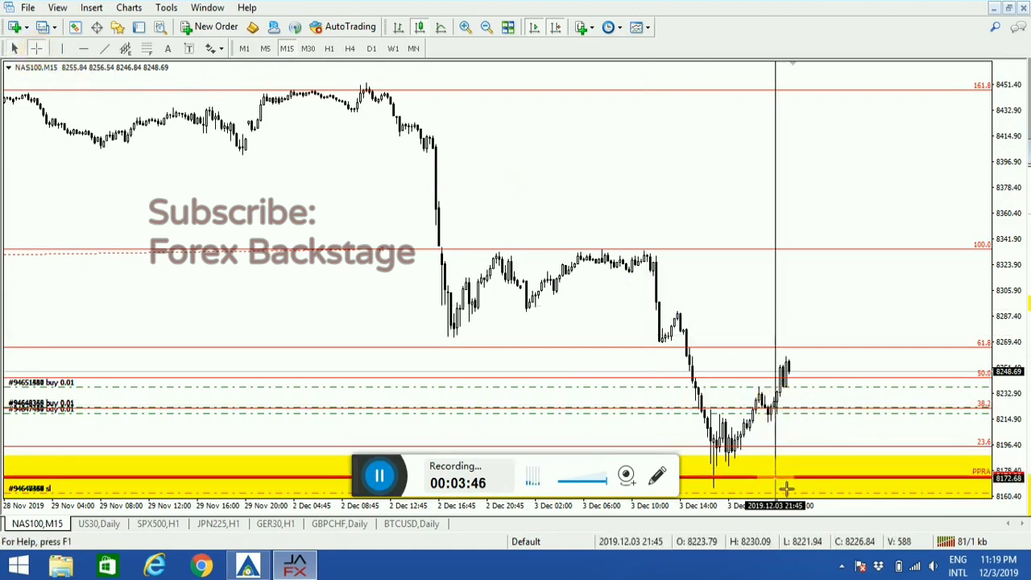
pyautogui.click(832, 446)
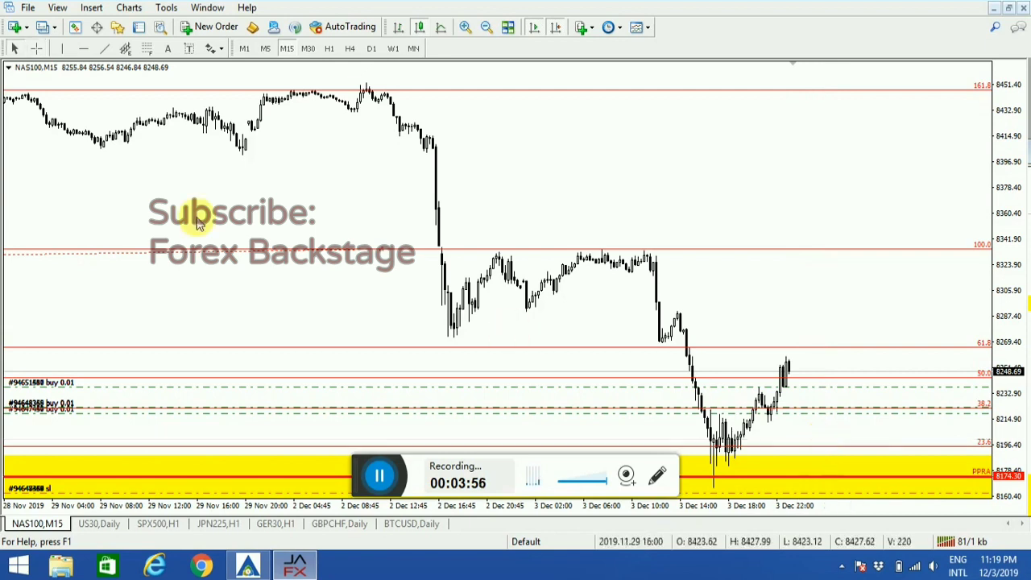
pyautogui.click(83, 49)
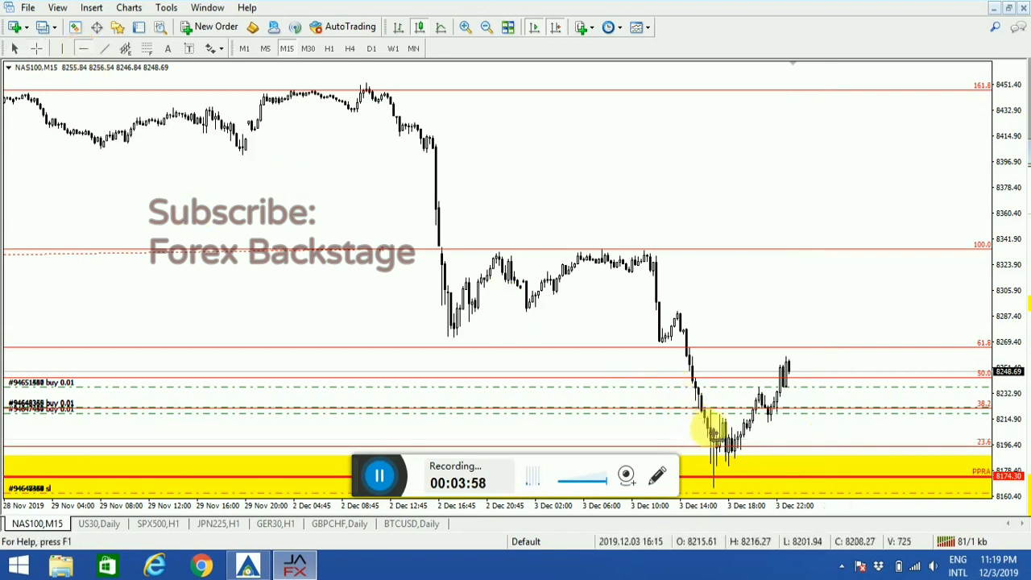
pyautogui.click(722, 439)
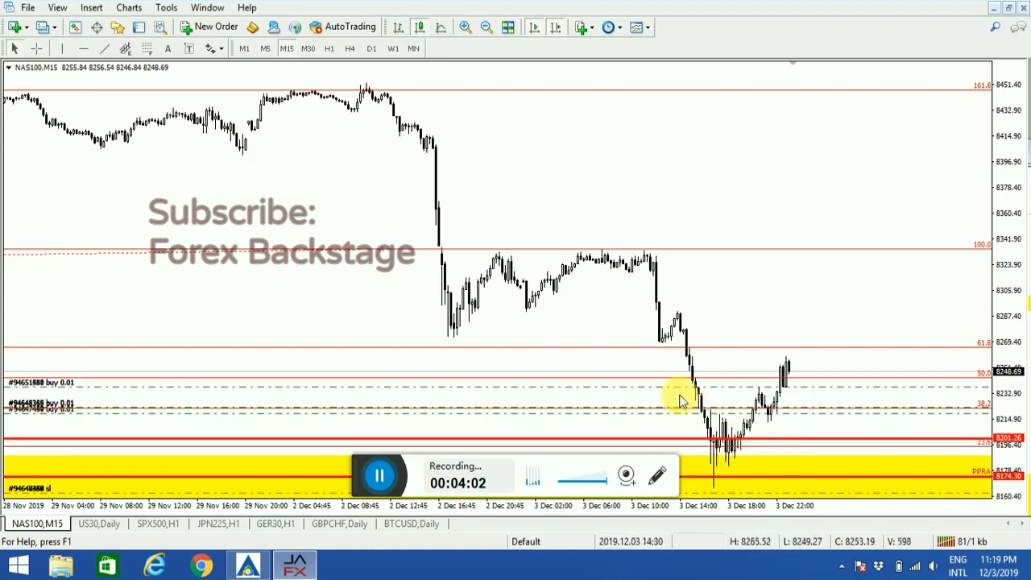
# Draw a rectangle zone on the M15 chart from the evening of 3 December to the right edge, between about 8216 and 8206
pyautogui.click(92, 10)
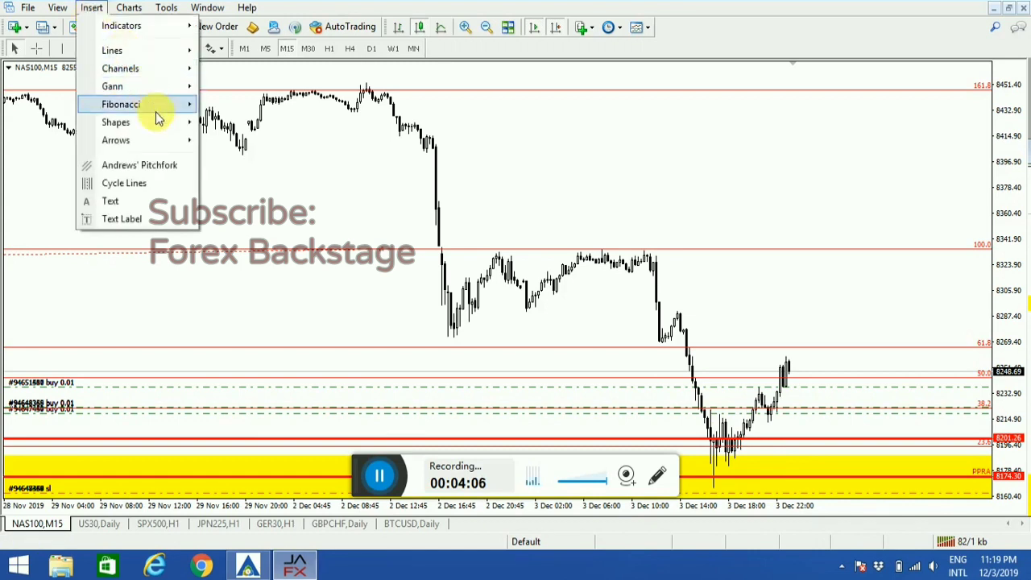
pyautogui.moveTo(155, 122)
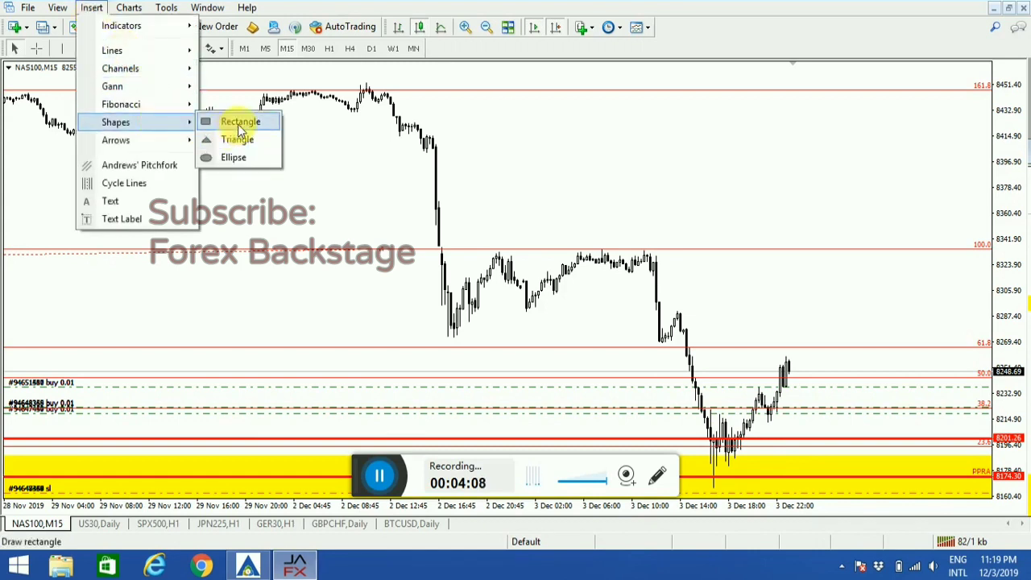
pyautogui.click(238, 122)
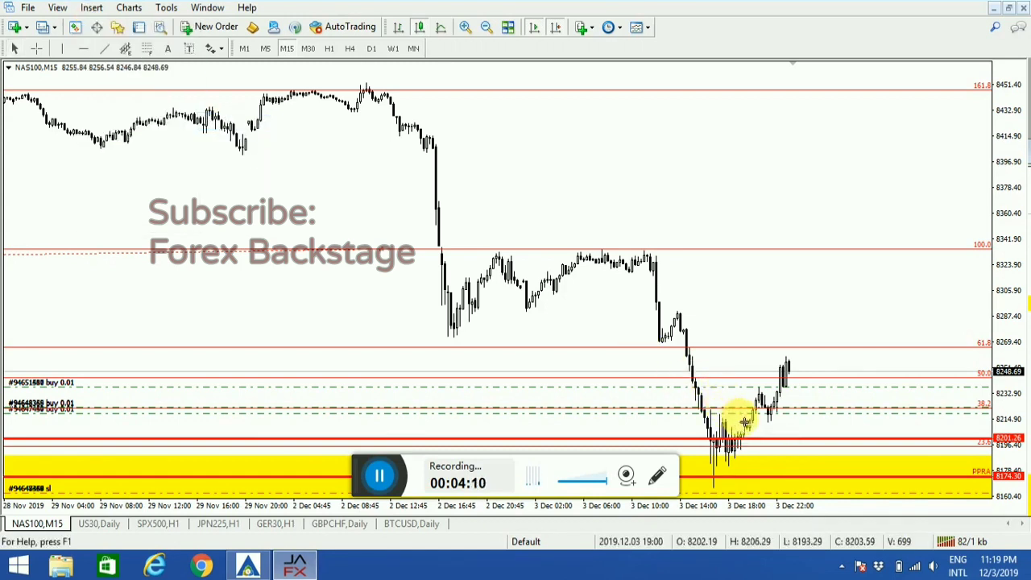
pyautogui.moveTo(745, 422)
pyautogui.mouseDown()
pyautogui.moveTo(881, 458)
pyautogui.moveTo(939, 433)
pyautogui.moveTo(995, 439)
pyautogui.mouseUp()
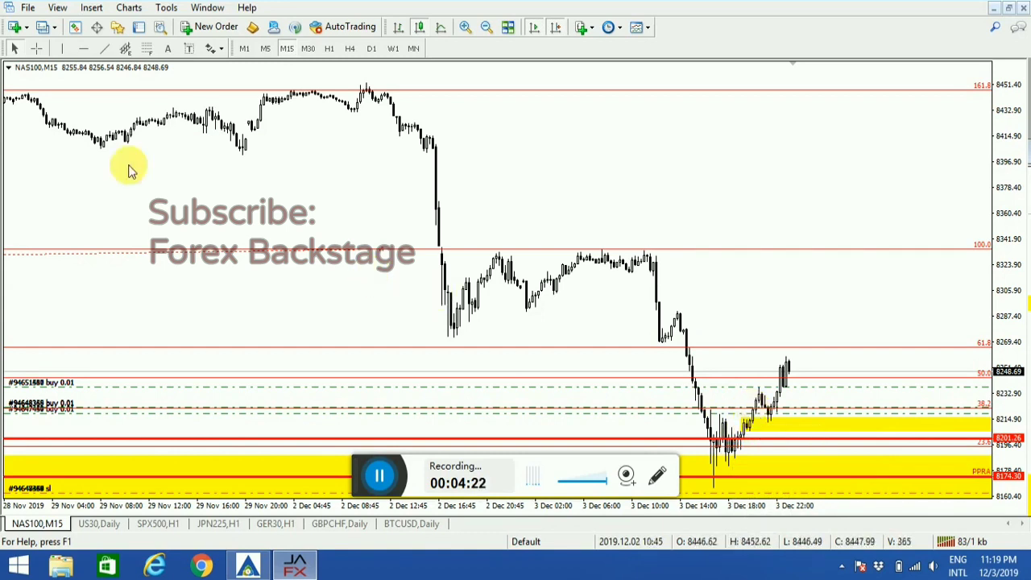
# Draw a second rectangle zone from about 20:00 on 3 December to just short of the right edge, between about 8238 and 8215
pyautogui.click(36, 48)
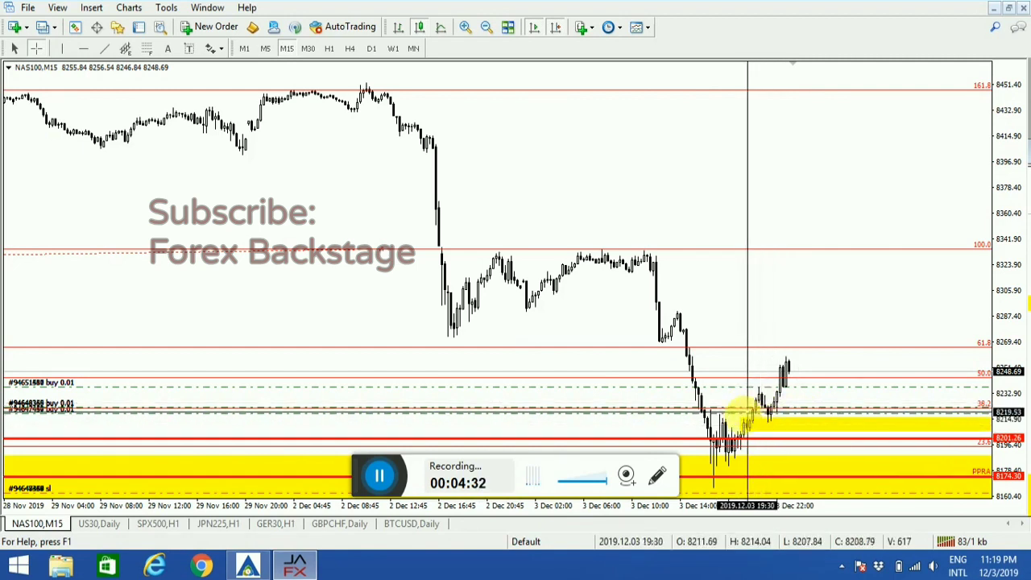
pyautogui.click(739, 368)
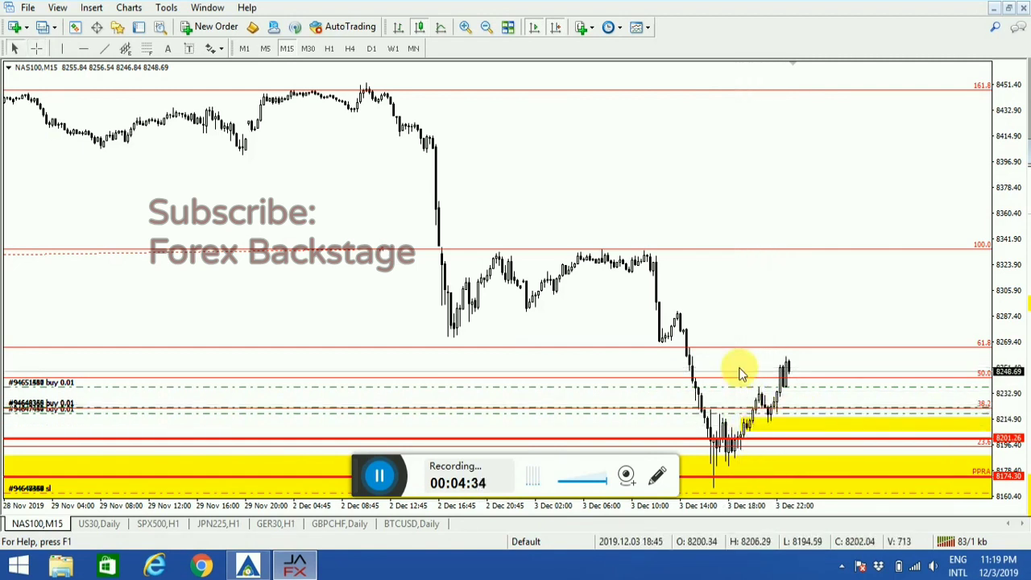
pyautogui.click(87, 10)
pyautogui.moveTo(168, 122)
pyautogui.click(214, 122)
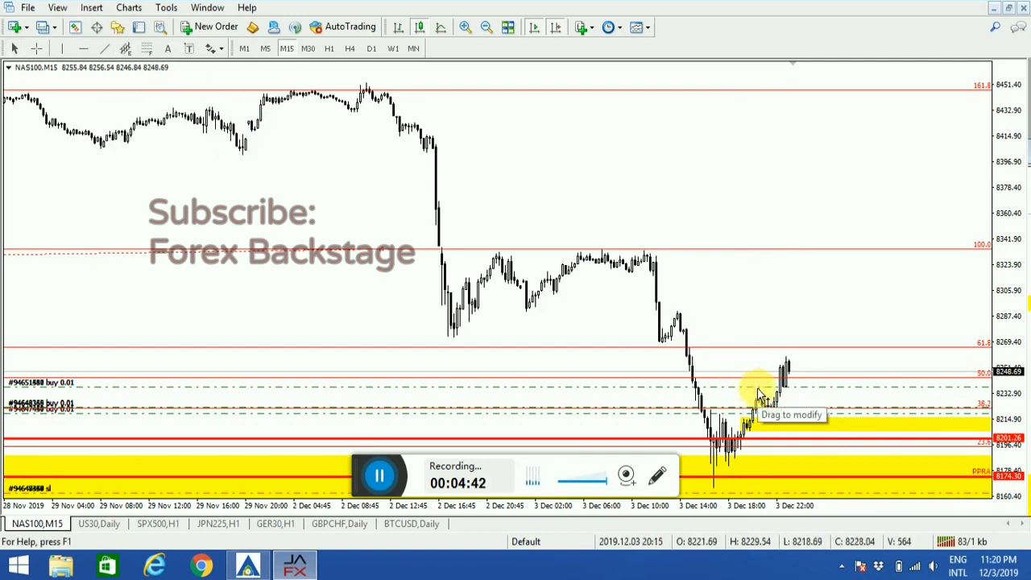
pyautogui.moveTo(760, 395); pyautogui.dragTo(920, 422)
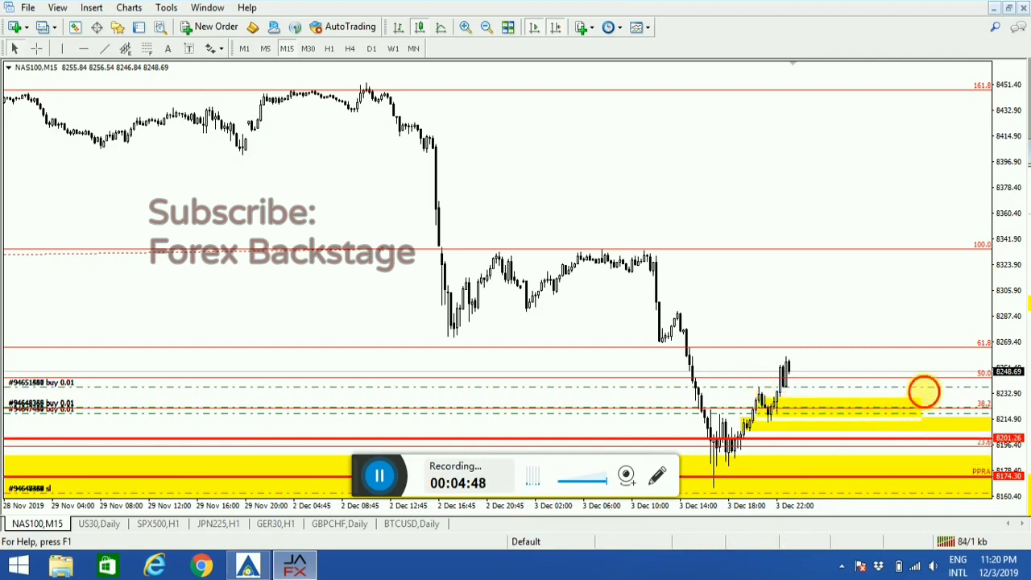
pyautogui.moveTo(922, 398); pyautogui.dragTo(947, 394)
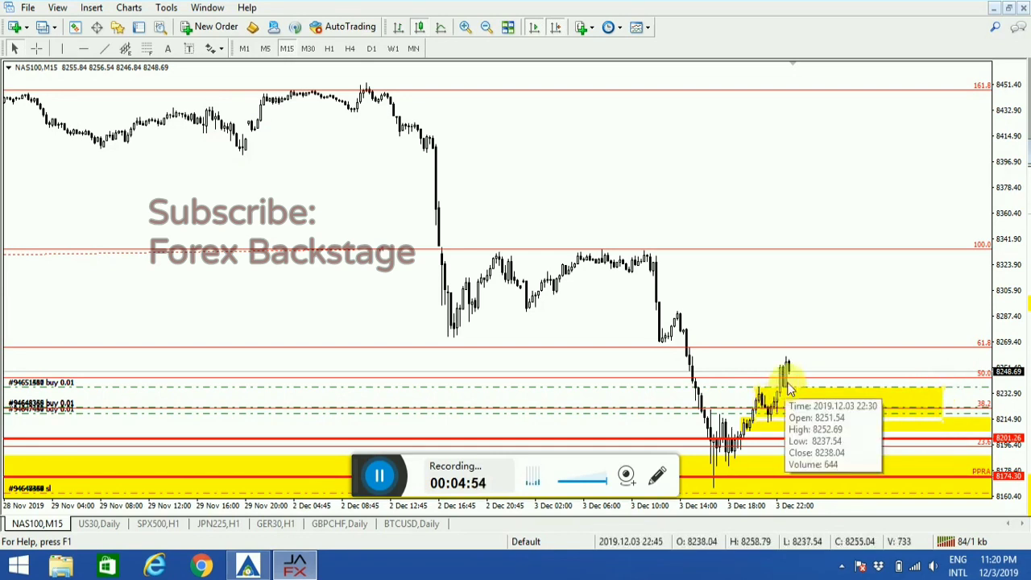
pyautogui.moveTo(789, 351)
pyautogui.mouseDown()
pyautogui.moveTo(802, 316)
pyautogui.moveTo(854, 390)
pyautogui.mouseUp()
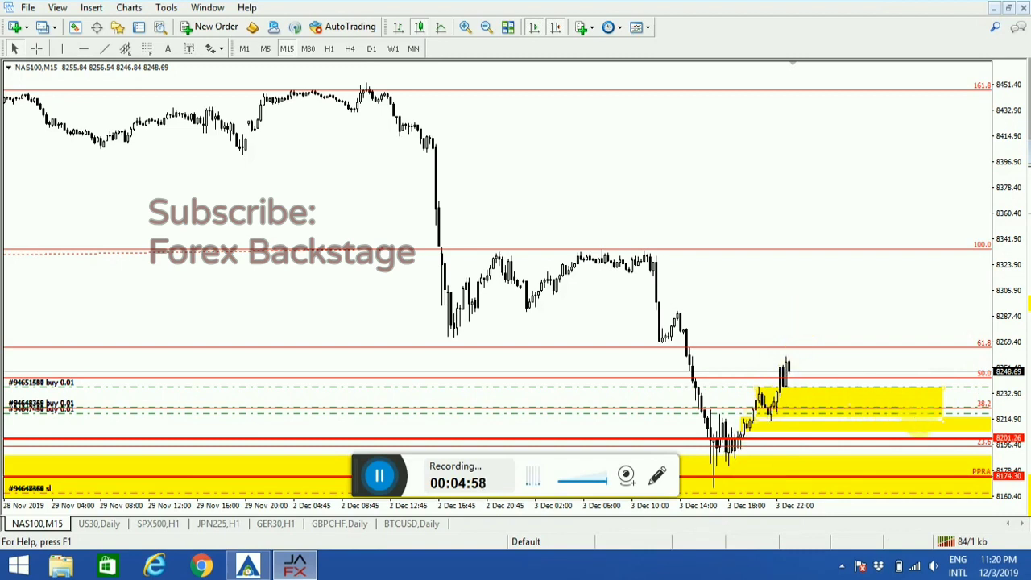
pyautogui.moveTo(941, 425); pyautogui.dragTo(965, 423)
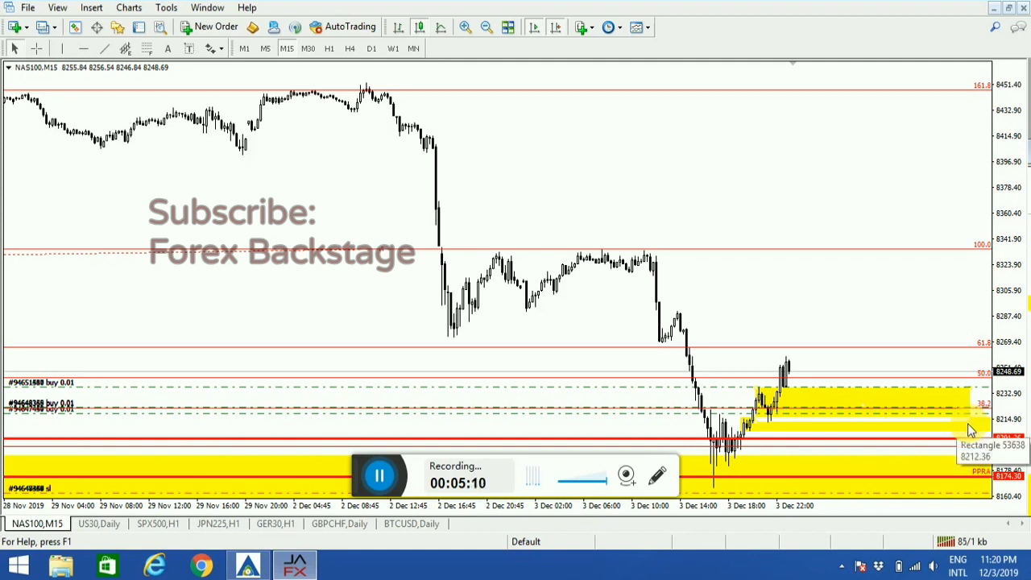
# Delete the upper rectangle zone around the 38.2 Fibonacci level
pyautogui.rightClick(968, 422)
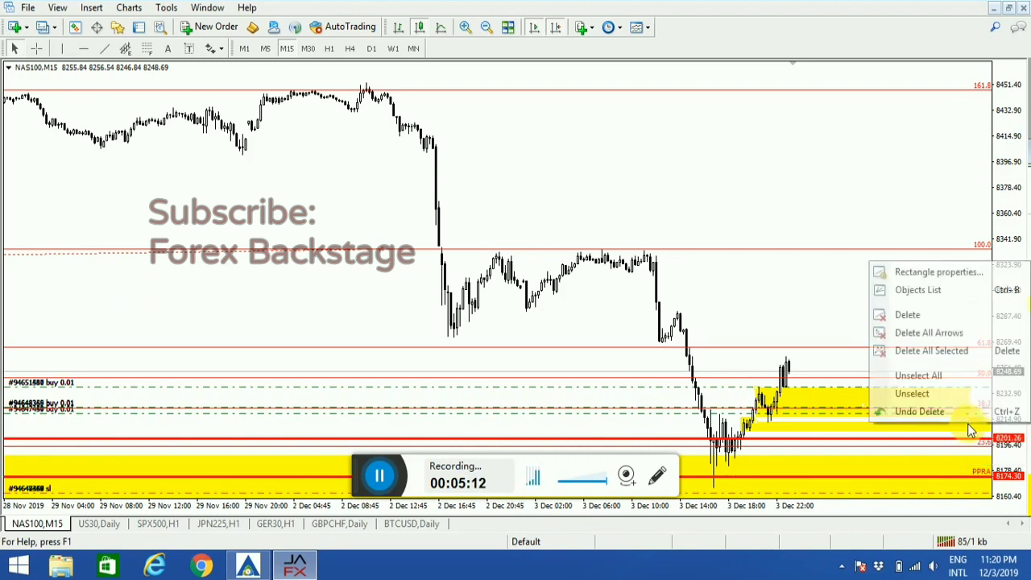
pyautogui.click(915, 317)
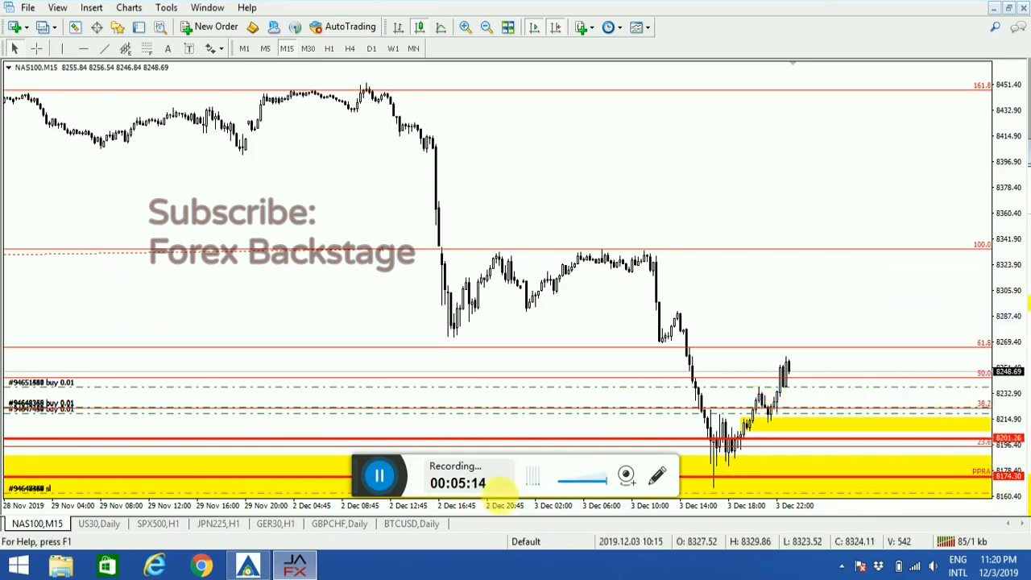